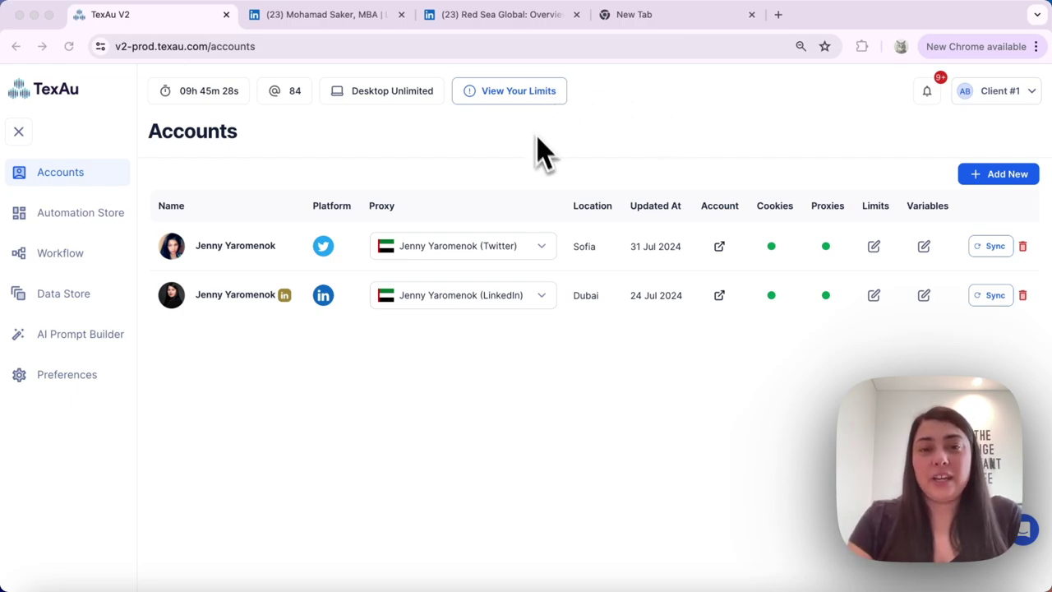
- Review the remaining plan limits (47 of 50 public scraper credits left) and close the overview
left_click(516, 95)
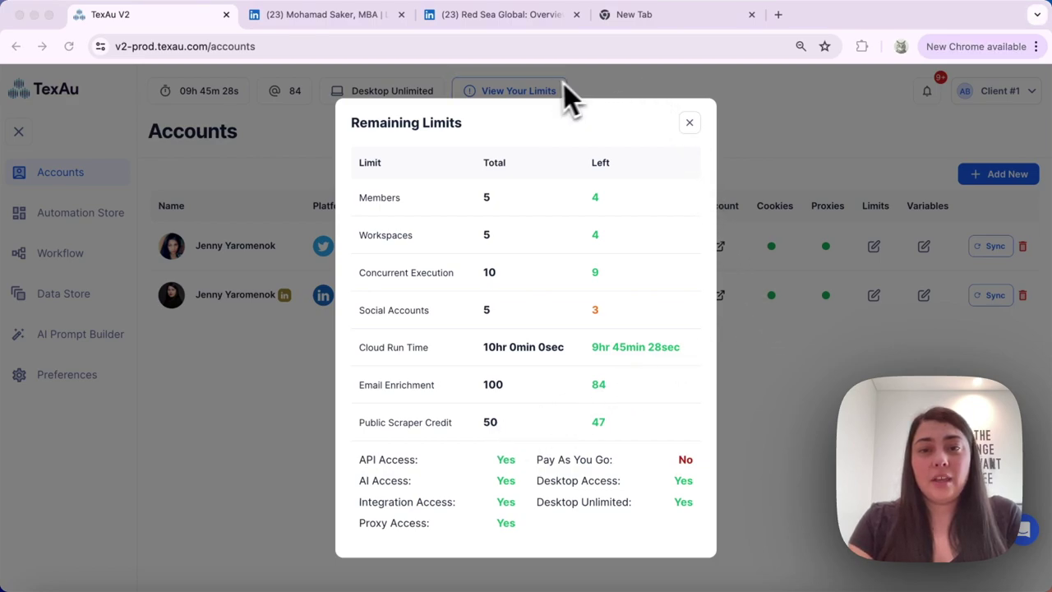
left_click(689, 123)
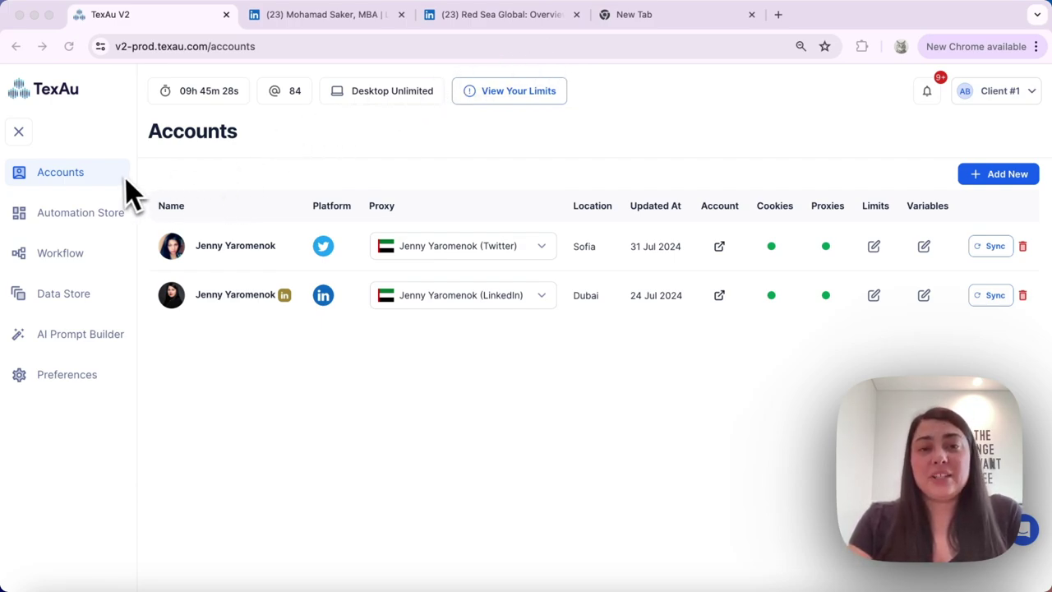
- Search the Automation Store for 'public' and open the LinkedIn Public Profile Scraper
left_click(67, 213)
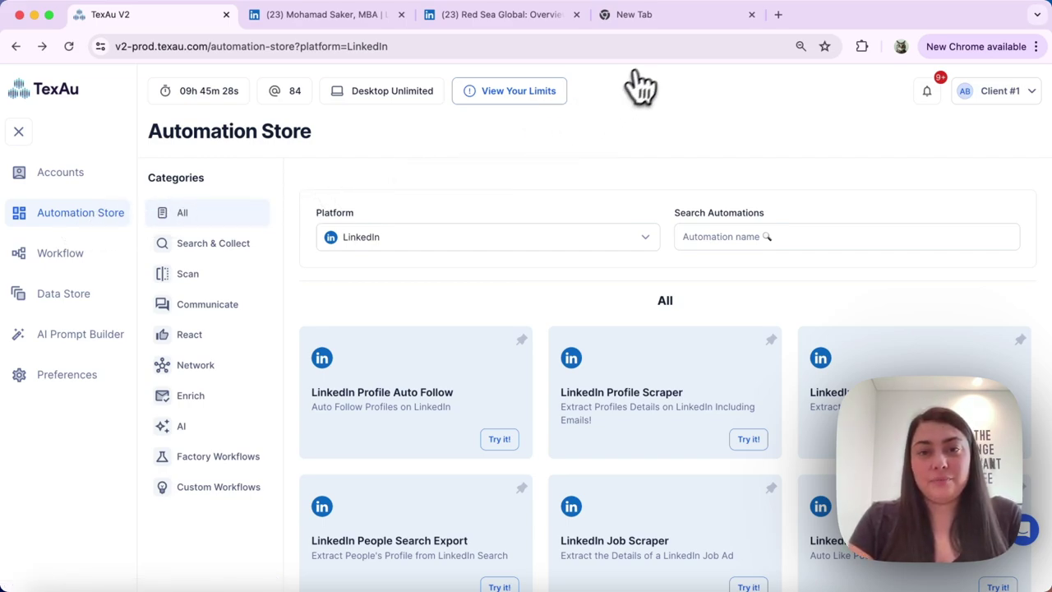
left_click(741, 240)
type("public")
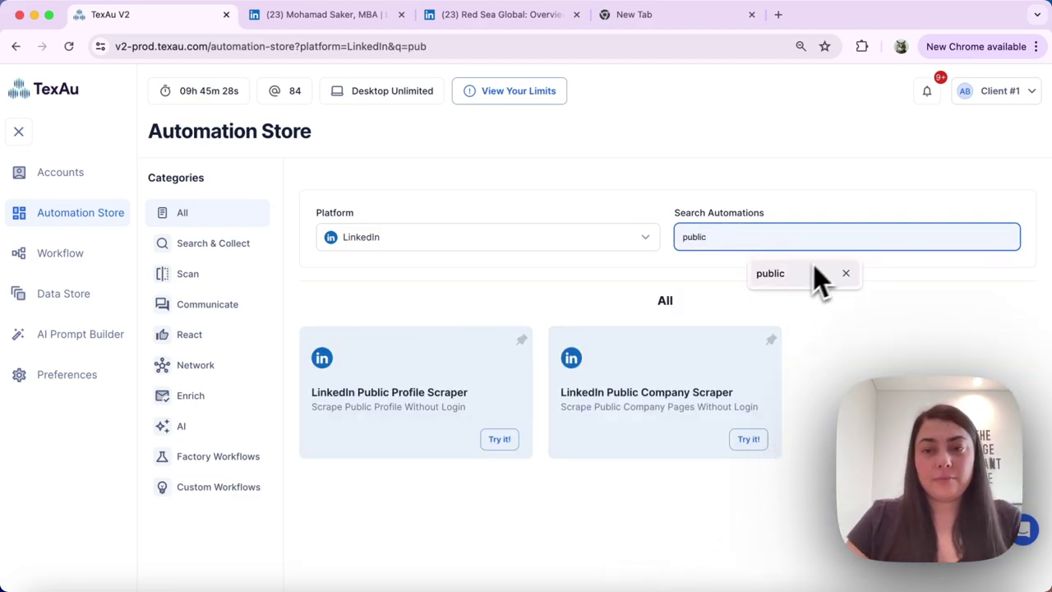
left_click(809, 271)
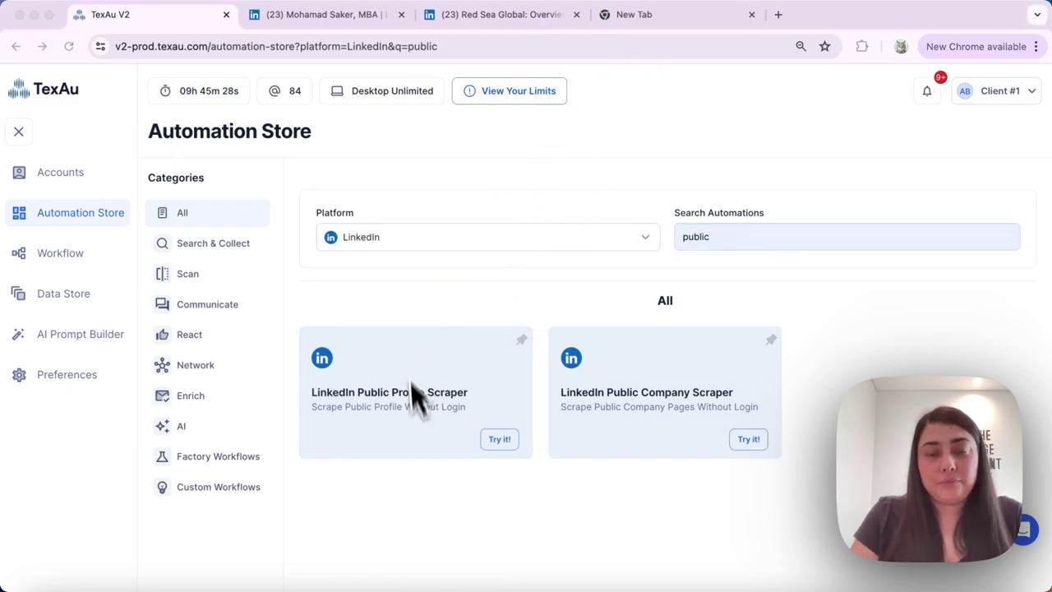
left_click(412, 383)
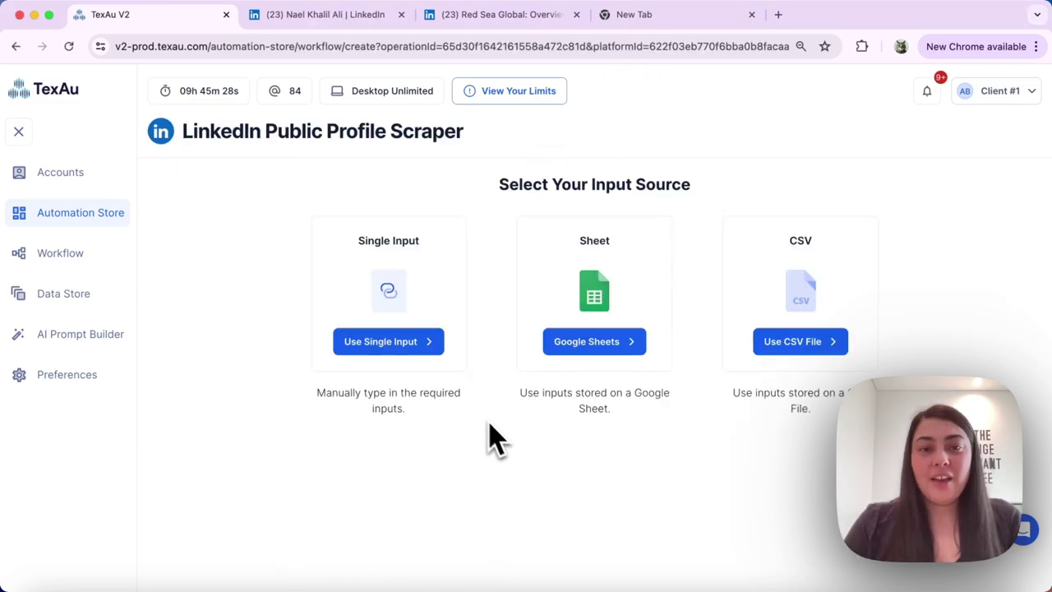
- Choose single input and paste the LinkedIn profile URL, checking it against the LinkedIn tab
left_click(417, 355)
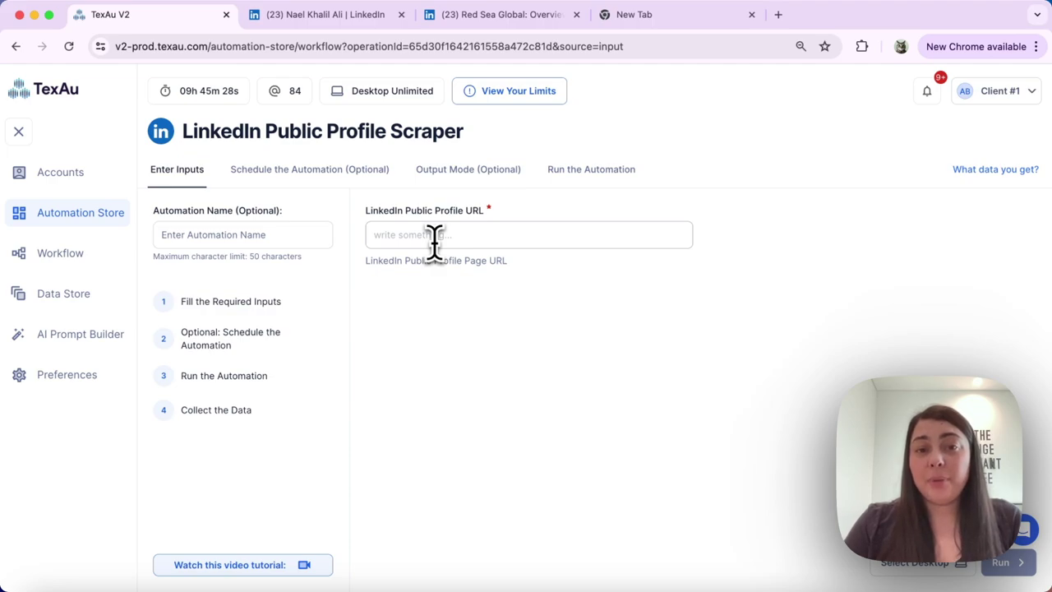
left_click(434, 236)
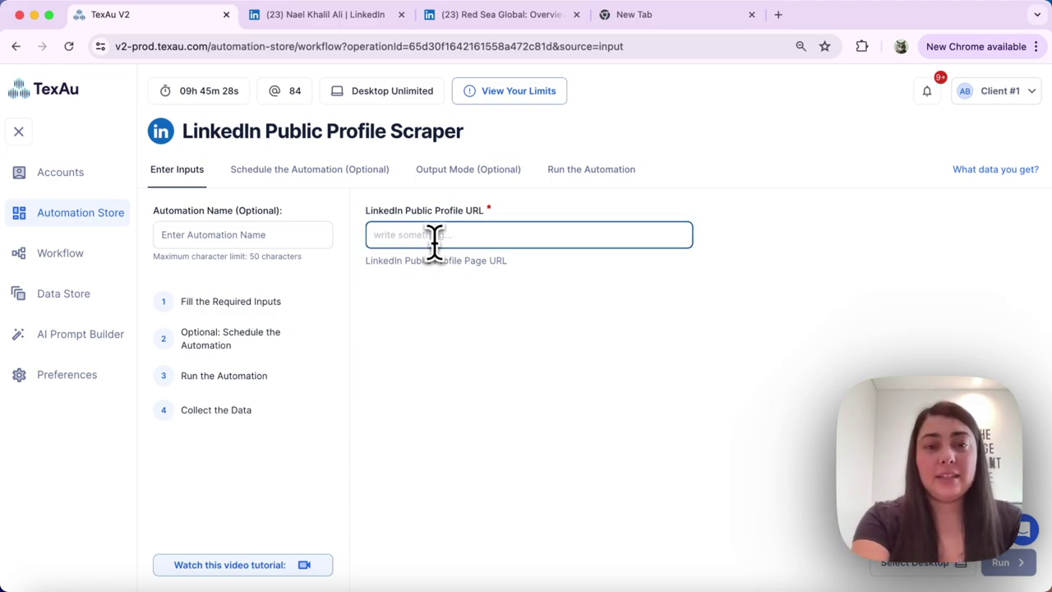
type("https://www.linkedin.com/in/naelali/")
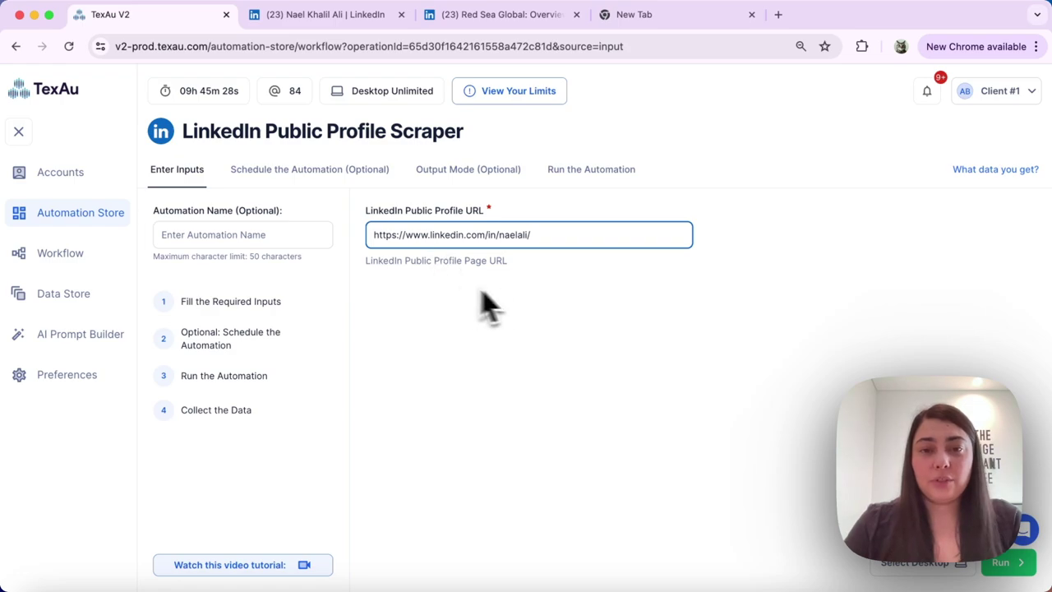
left_click(295, 19)
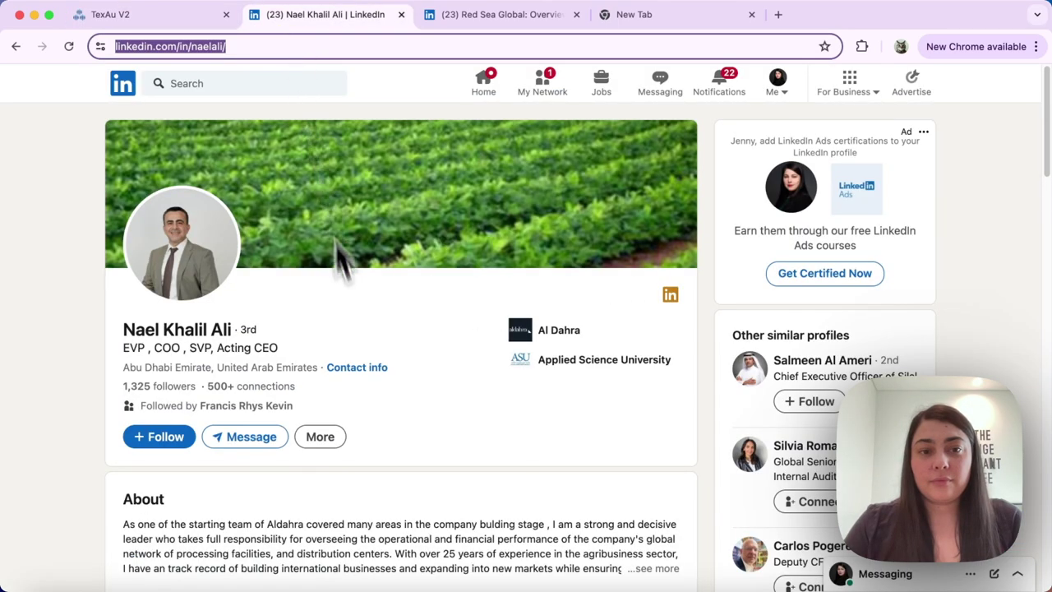
left_click(154, 18)
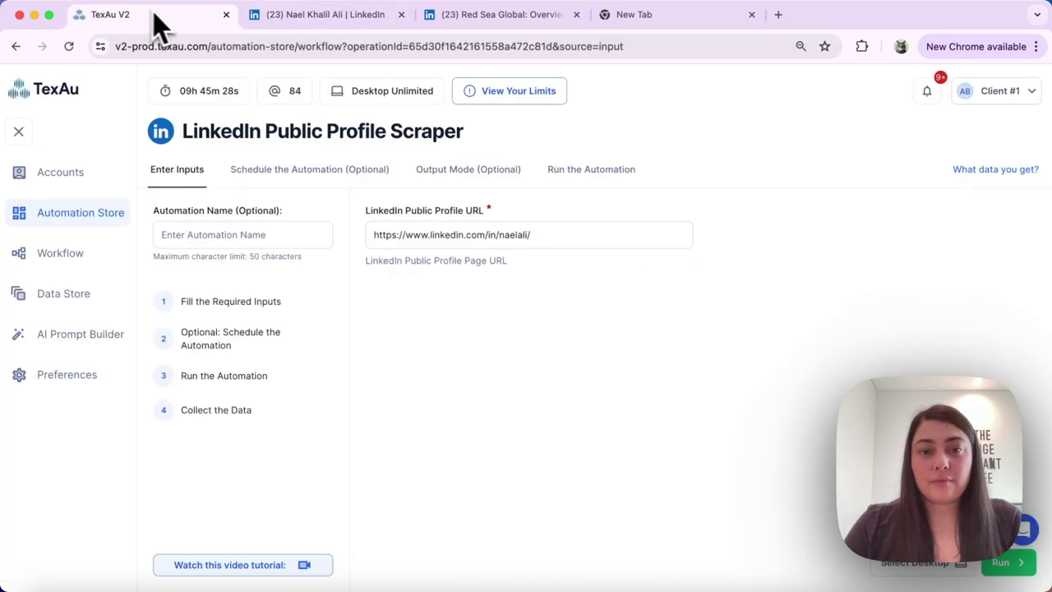
- Run the Public Profile Scraper and look through its full list of returned data fields
left_click(1013, 565)
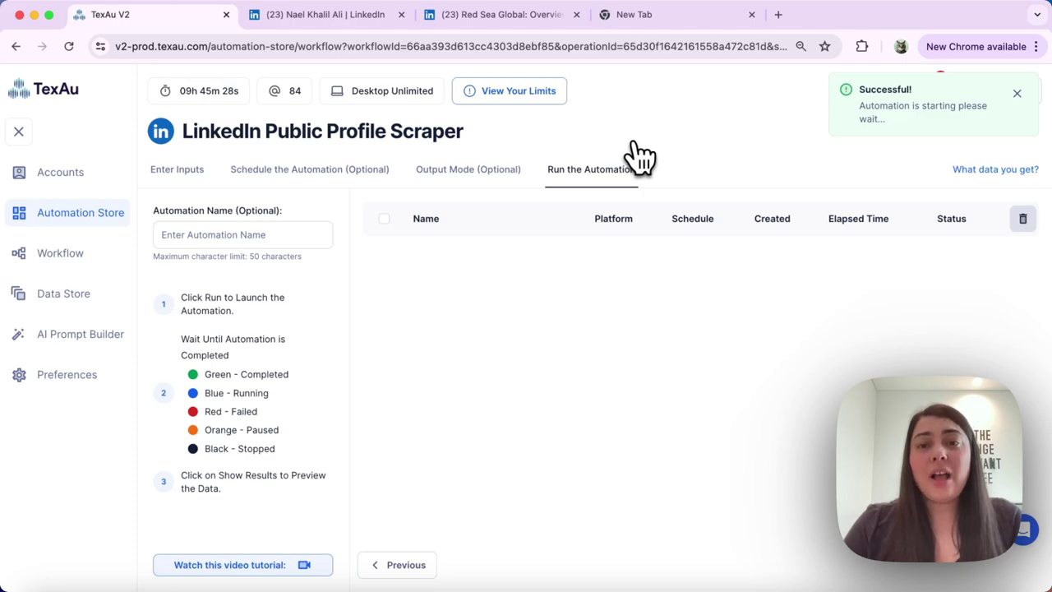
left_click(1004, 172)
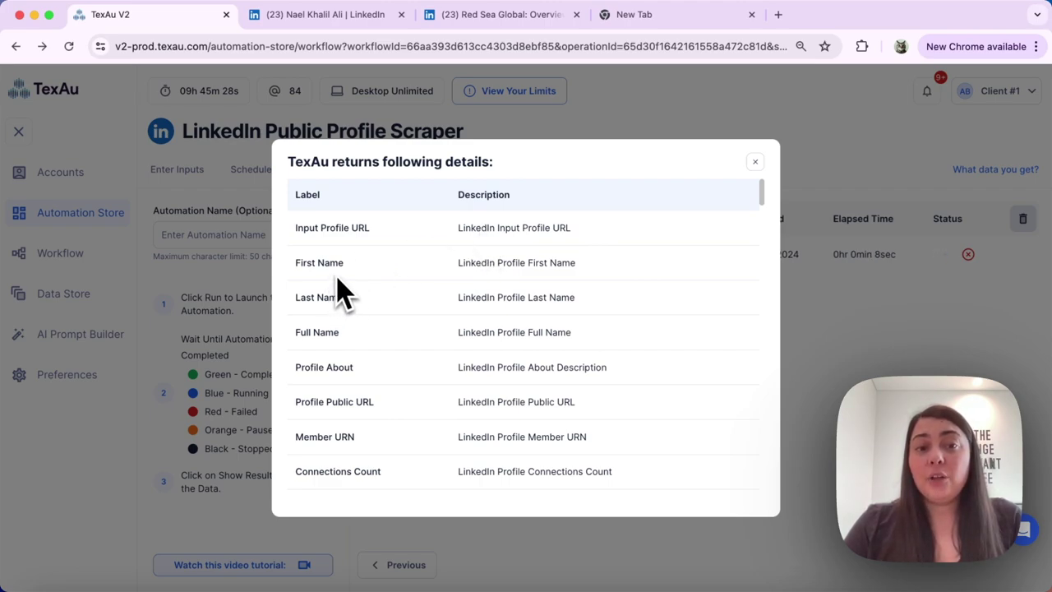
scroll(341, 292, "down", 2)
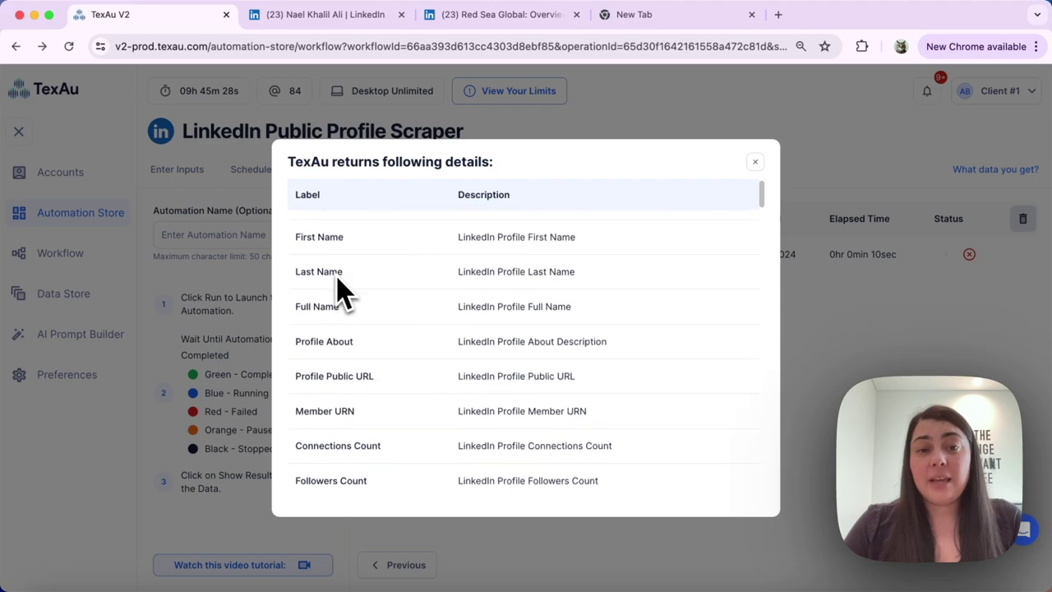
scroll(341, 291, "down", 3)
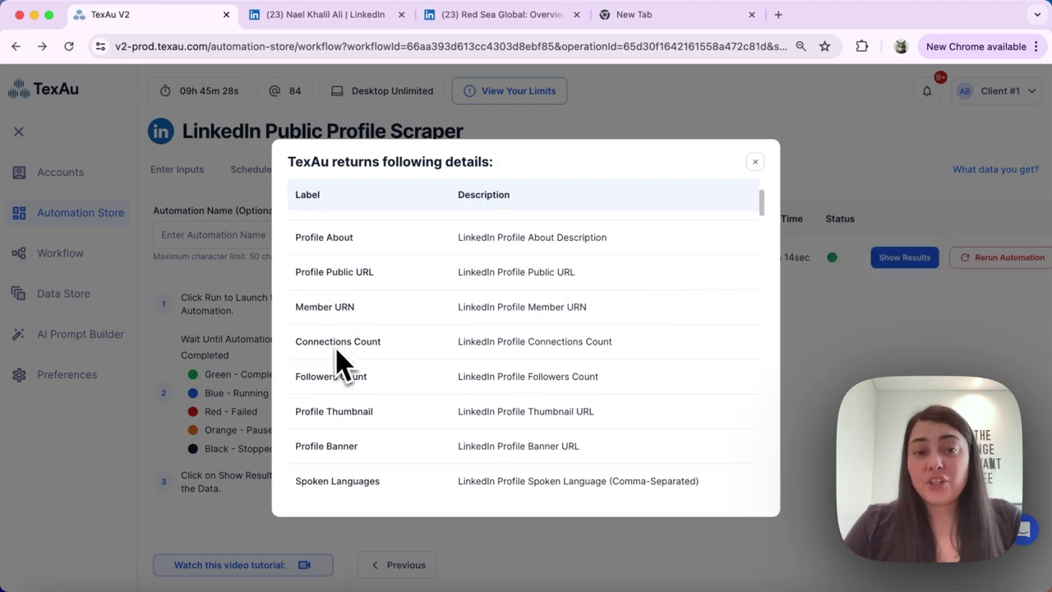
scroll(341, 362, "down", 5)
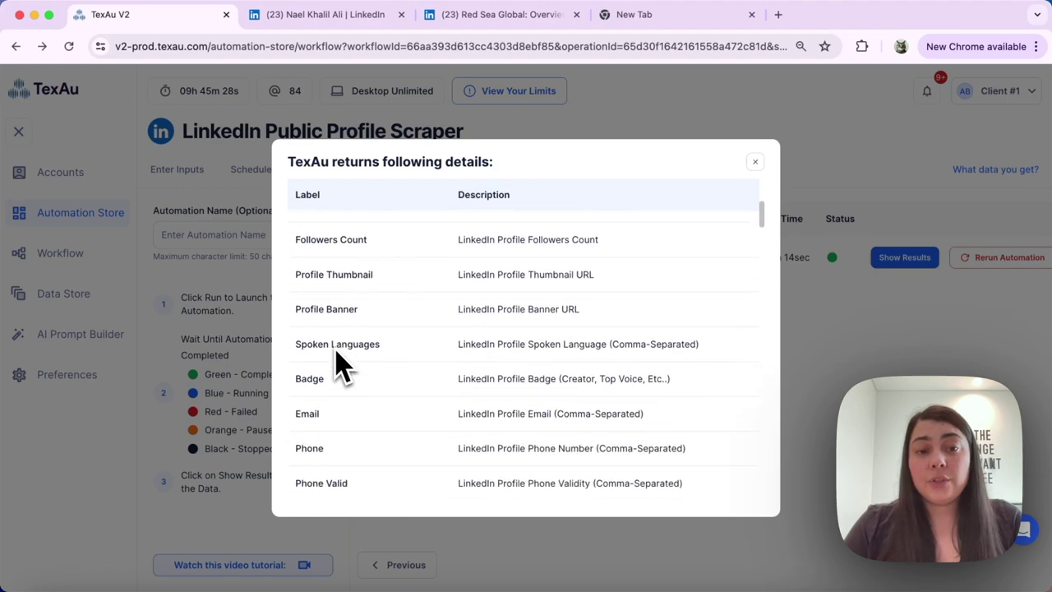
scroll(341, 362, "down", 1)
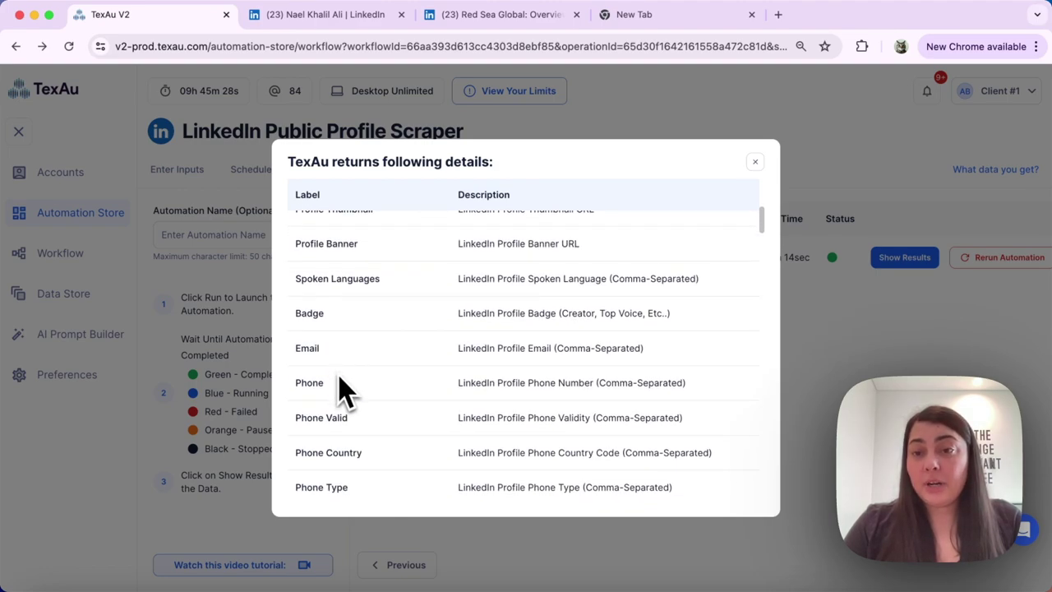
scroll(359, 393, "down", 5)
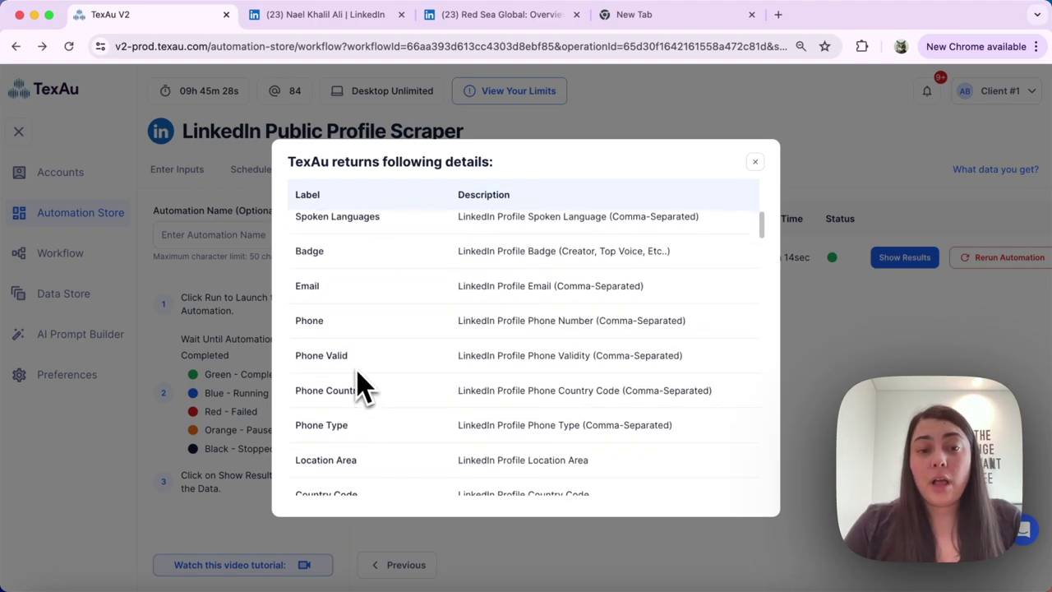
scroll(362, 386, "down", 2)
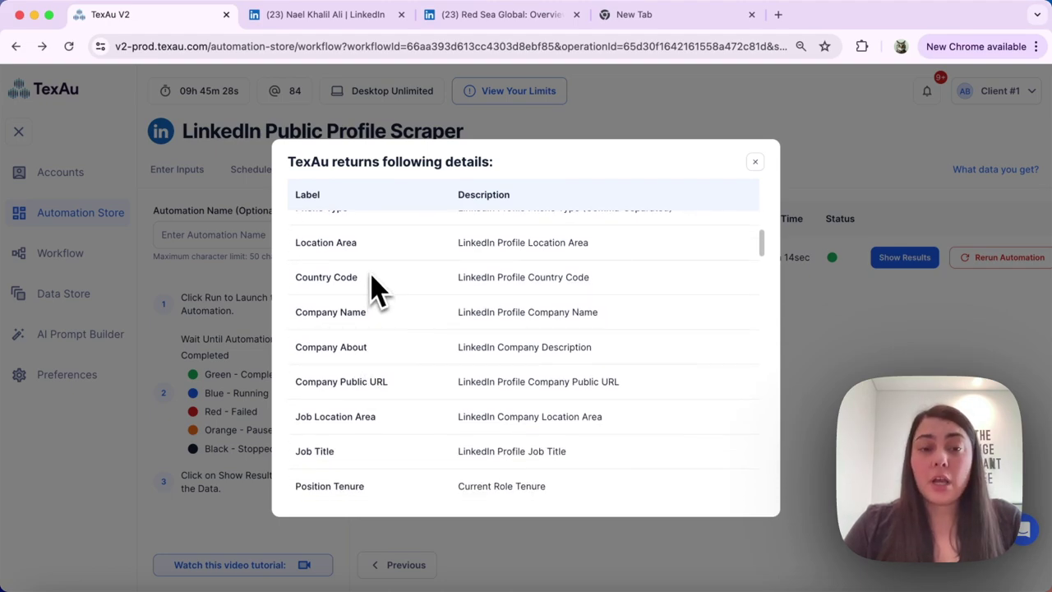
scroll(374, 287, "down", 4)
scroll(374, 288, "down", 2)
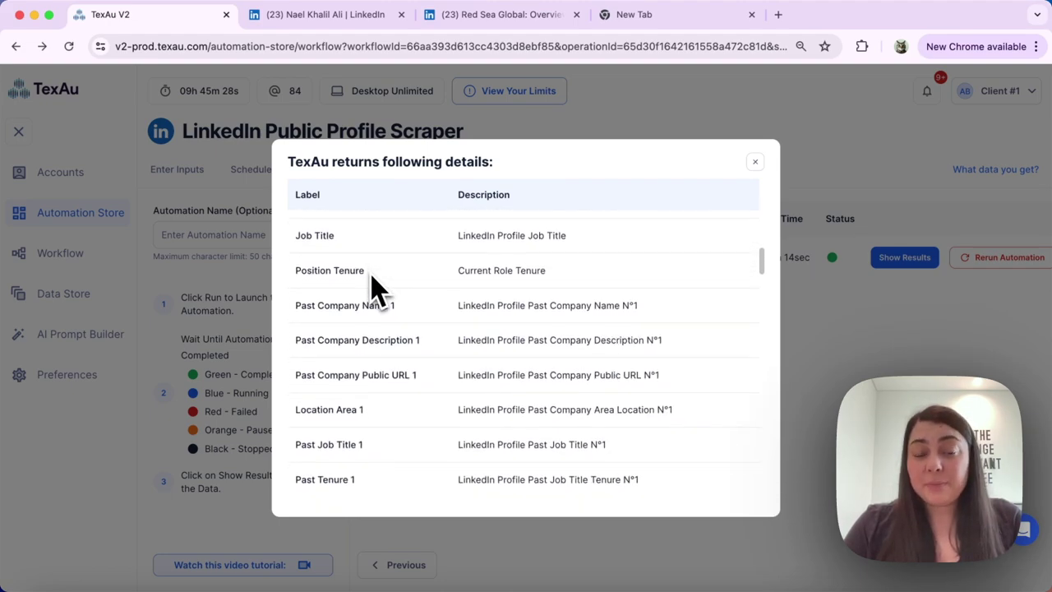
scroll(374, 288, "down", 10)
scroll(374, 287, "down", 20)
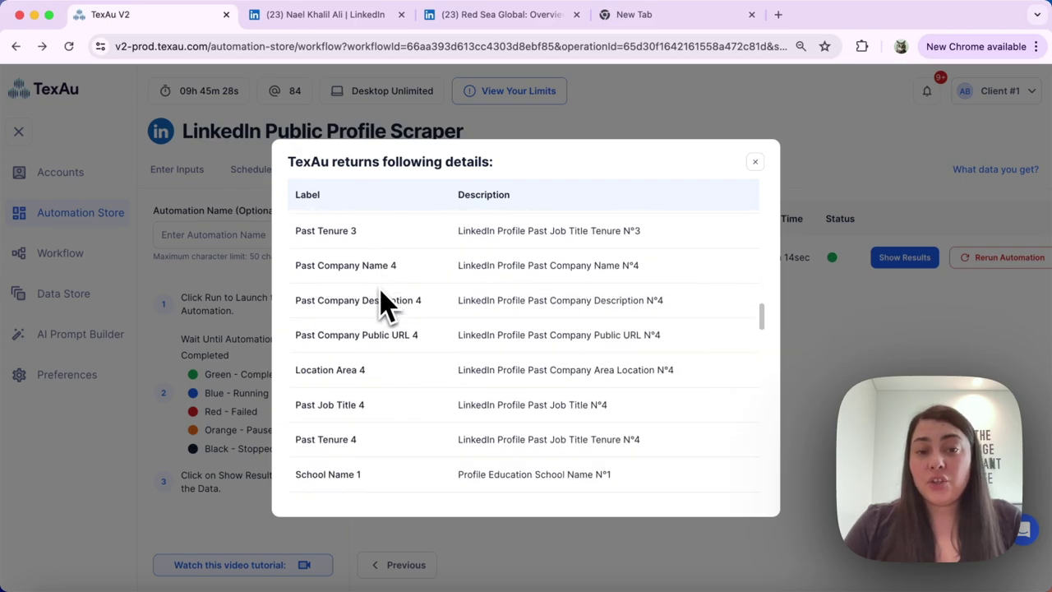
scroll(386, 304, "down", 17)
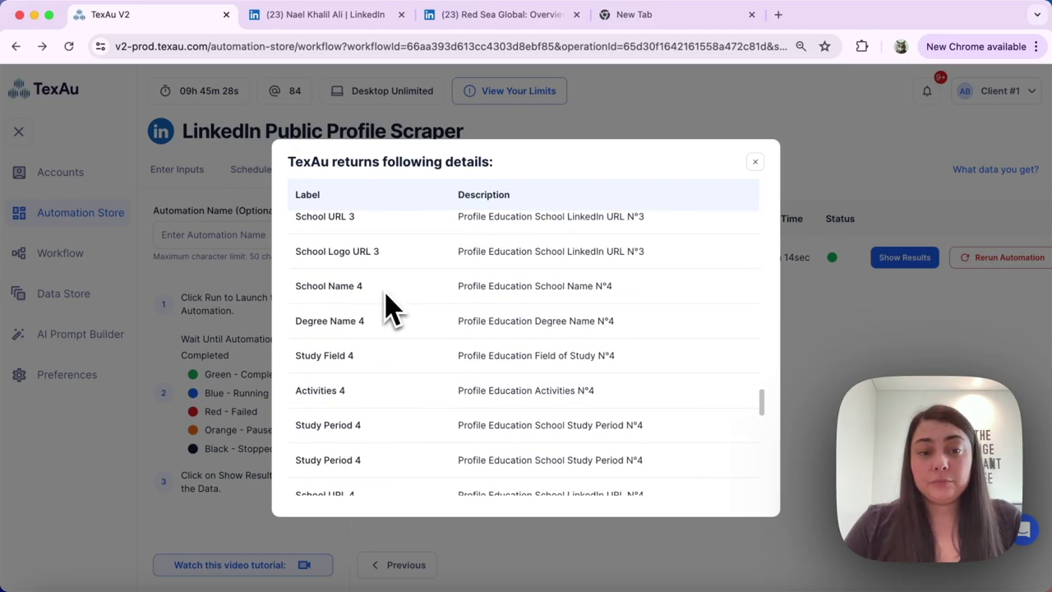
left_click(755, 163)
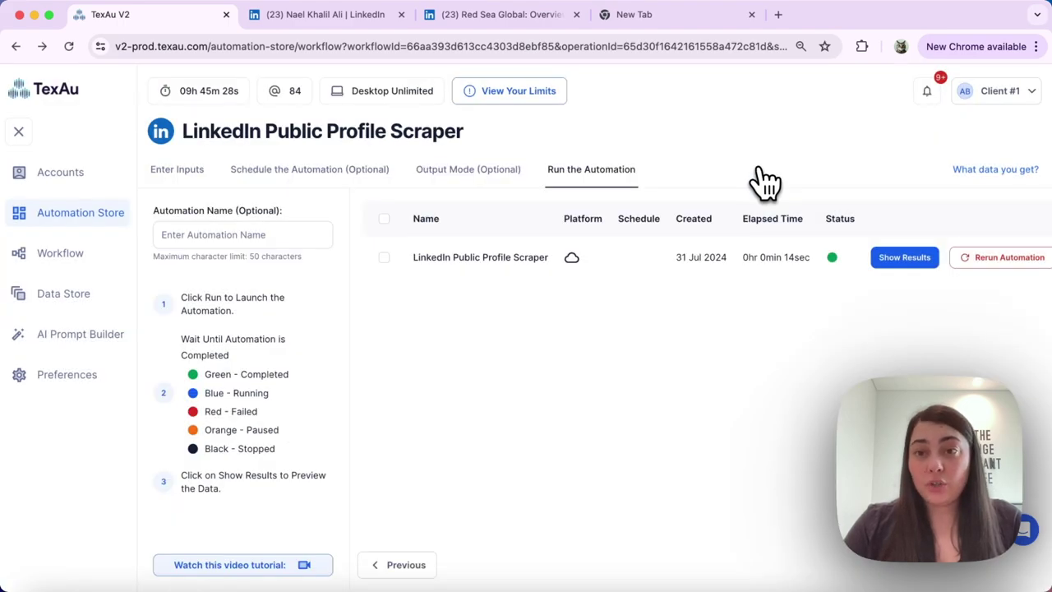
left_click(887, 258)
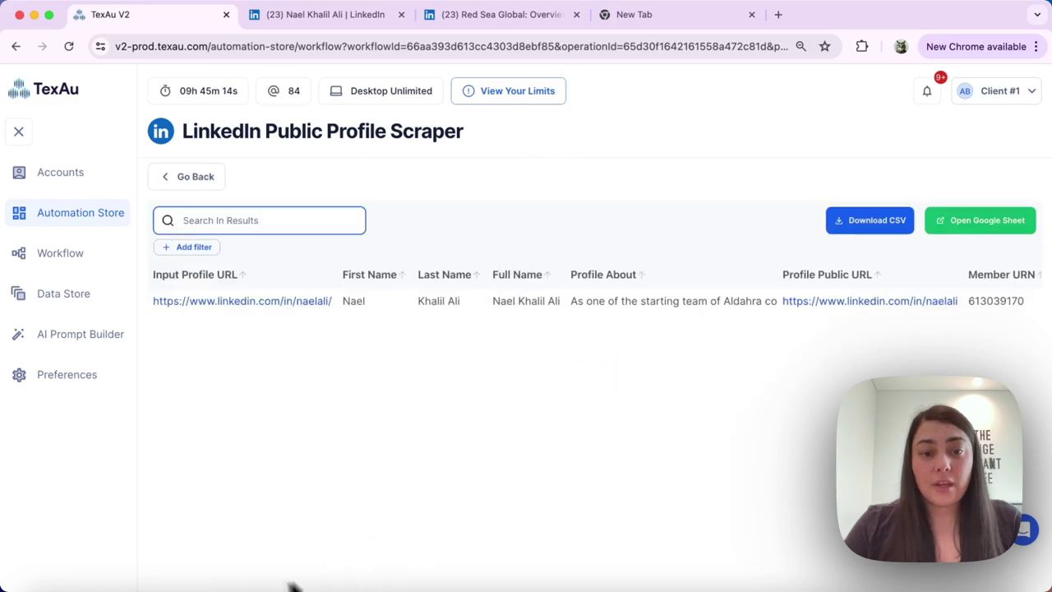
left_click(195, 584)
left_click_drag(193, 585, 276, 585)
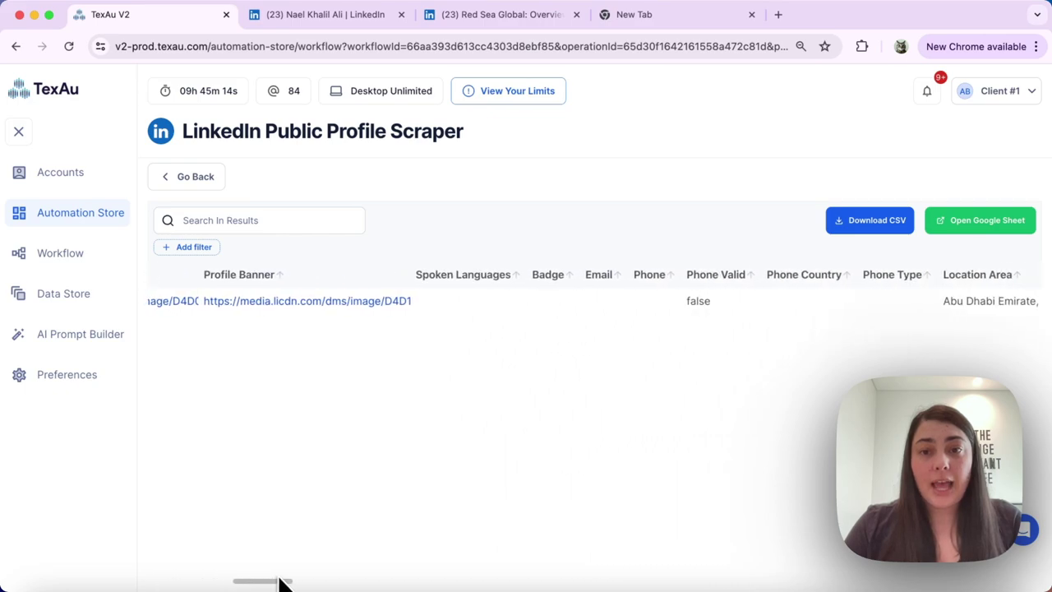
left_click_drag(279, 582, 282, 581)
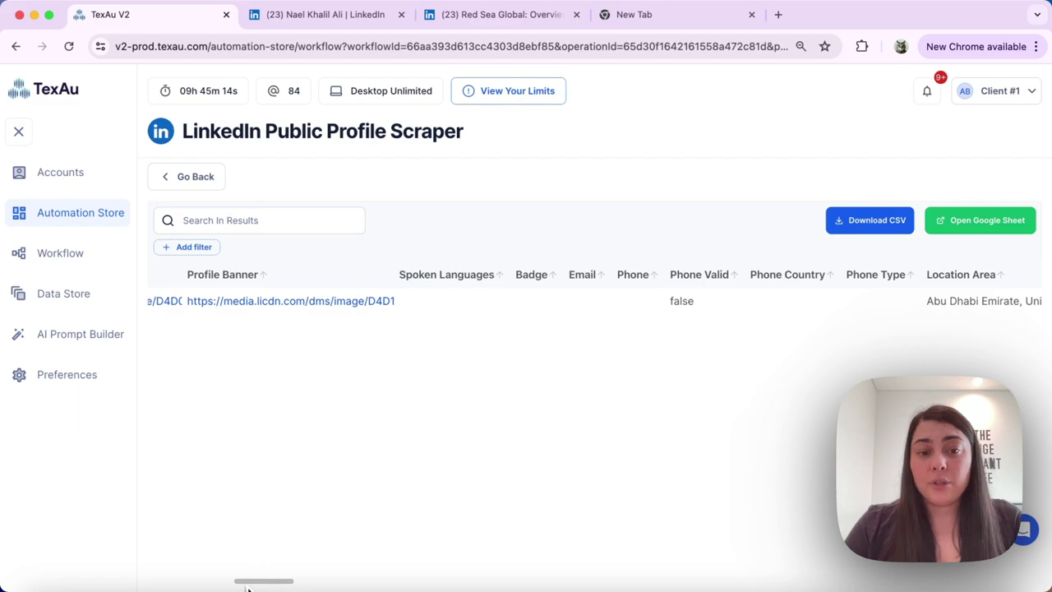
left_click_drag(250, 583, 267, 585)
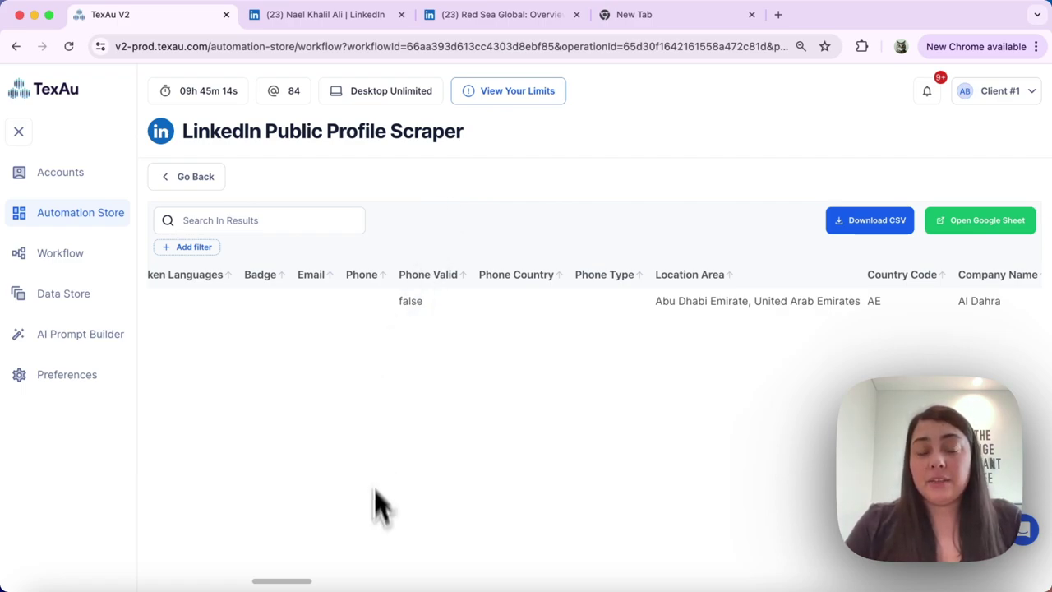
left_click_drag(293, 585, 371, 585)
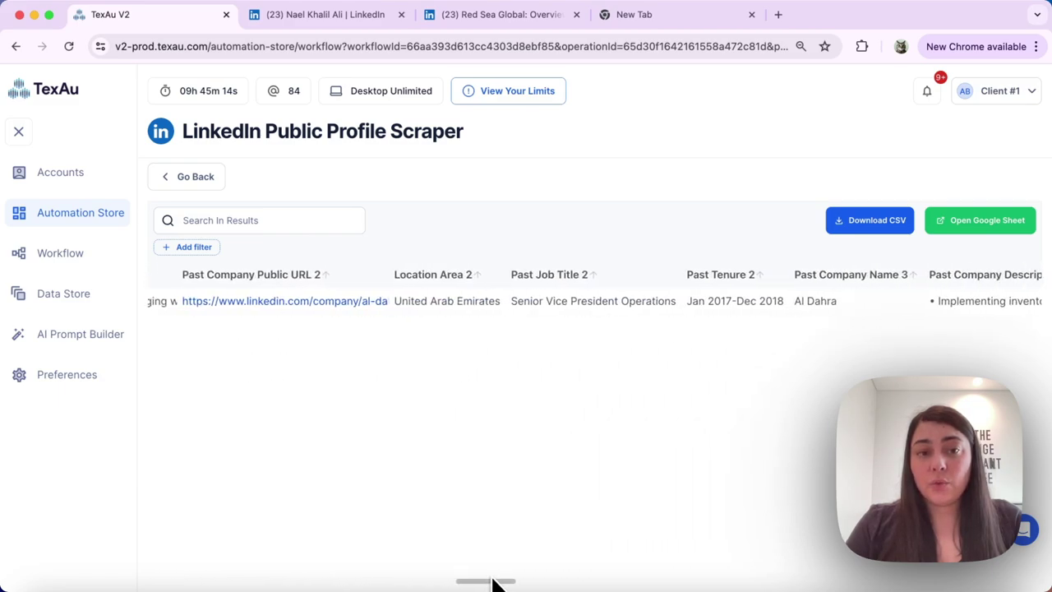
left_click_drag(493, 583, 659, 586)
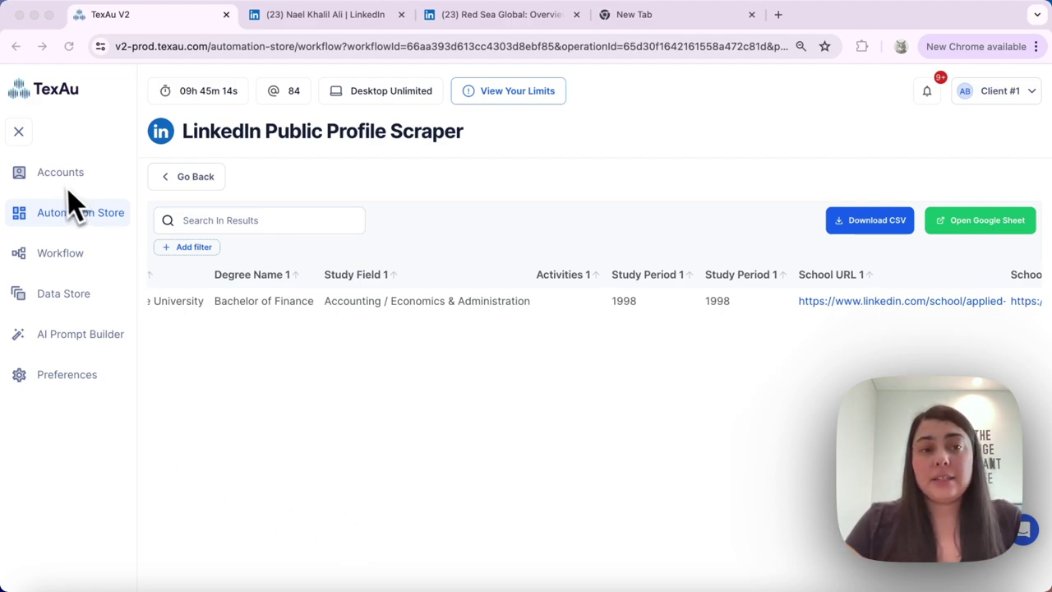
- Search the store for 'public', open the LinkedIn Public Company Scraper and choose single input
left_click(68, 229)
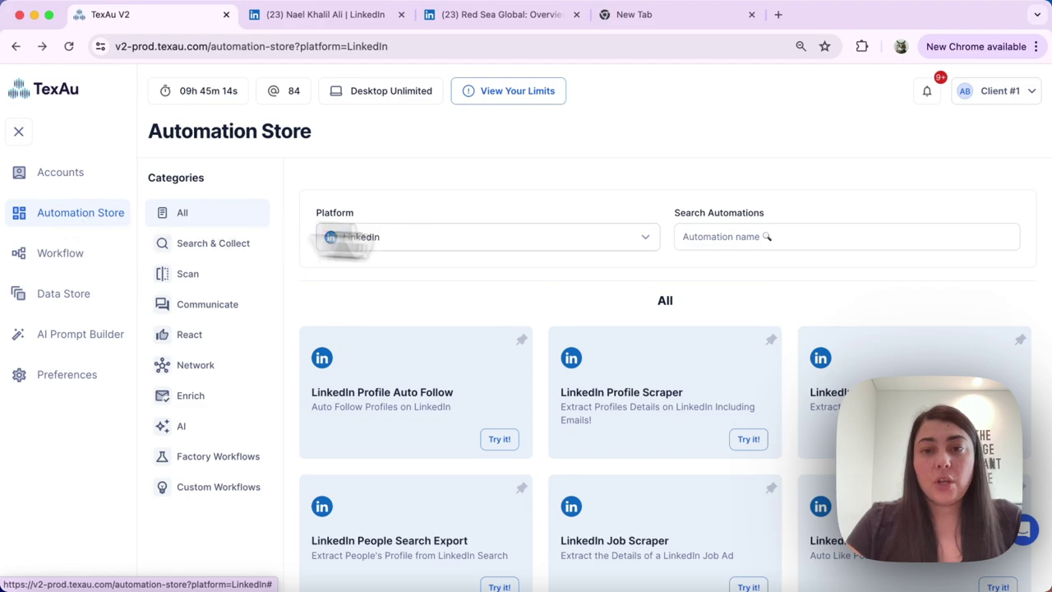
left_click(764, 236)
left_click(769, 273)
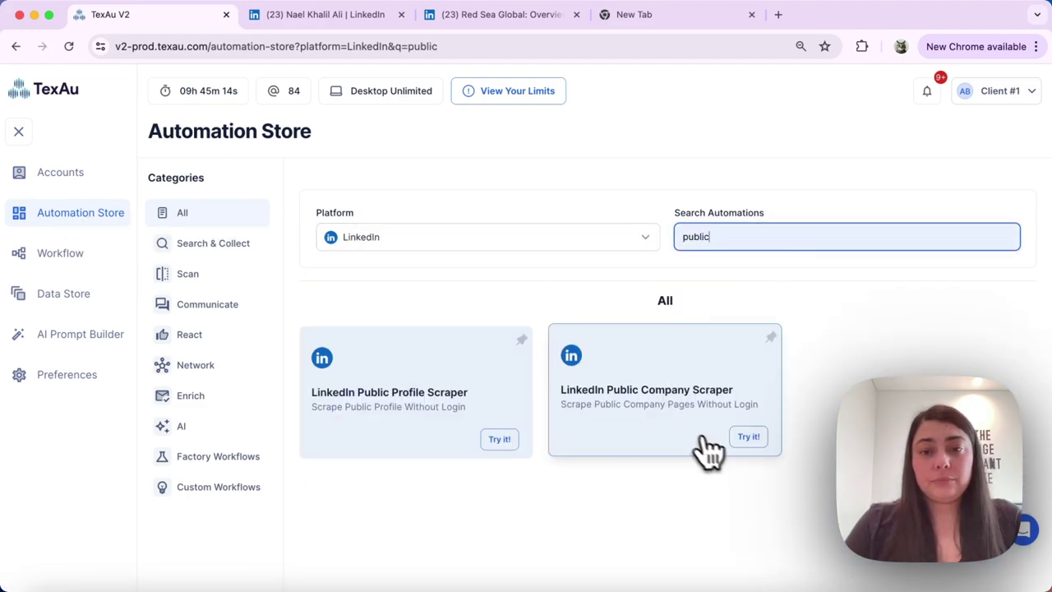
left_click(744, 440)
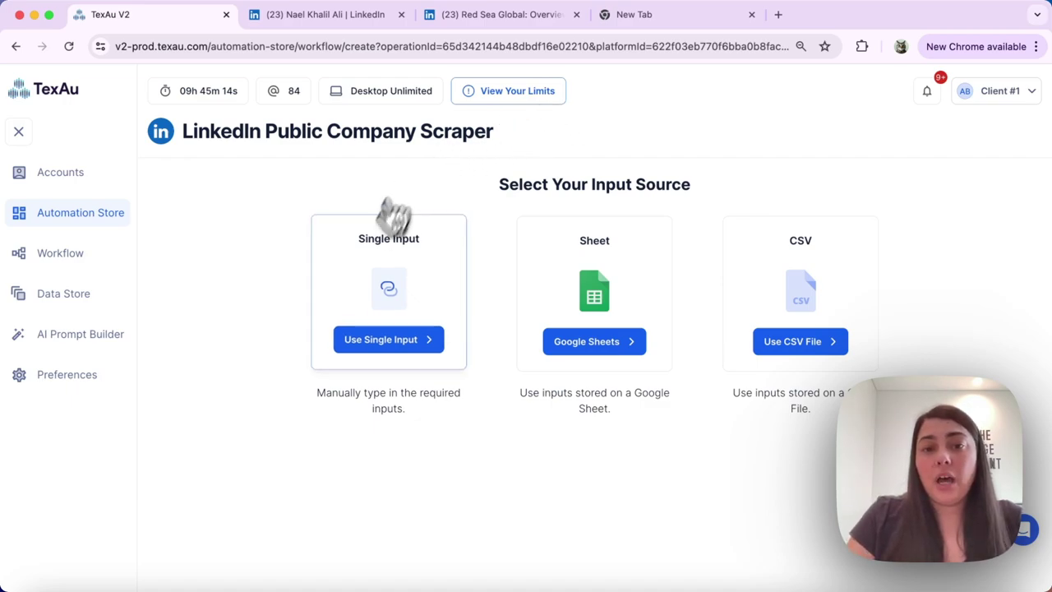
left_click(384, 354)
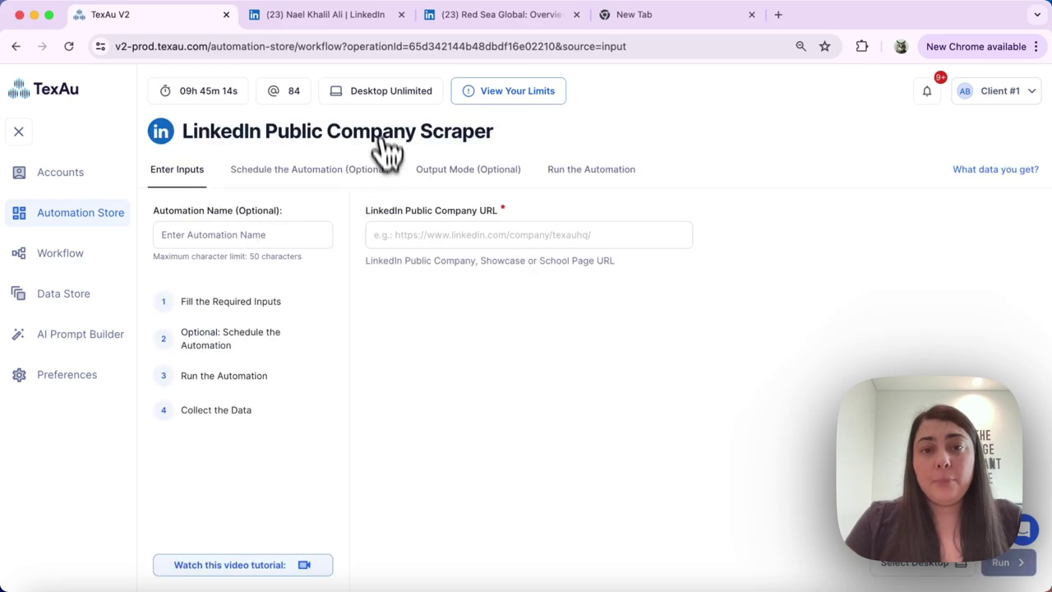
- Copy the Red Sea Global company page URL from its LinkedIn tab
left_click(502, 14)
left_click(277, 47)
right_click(253, 51)
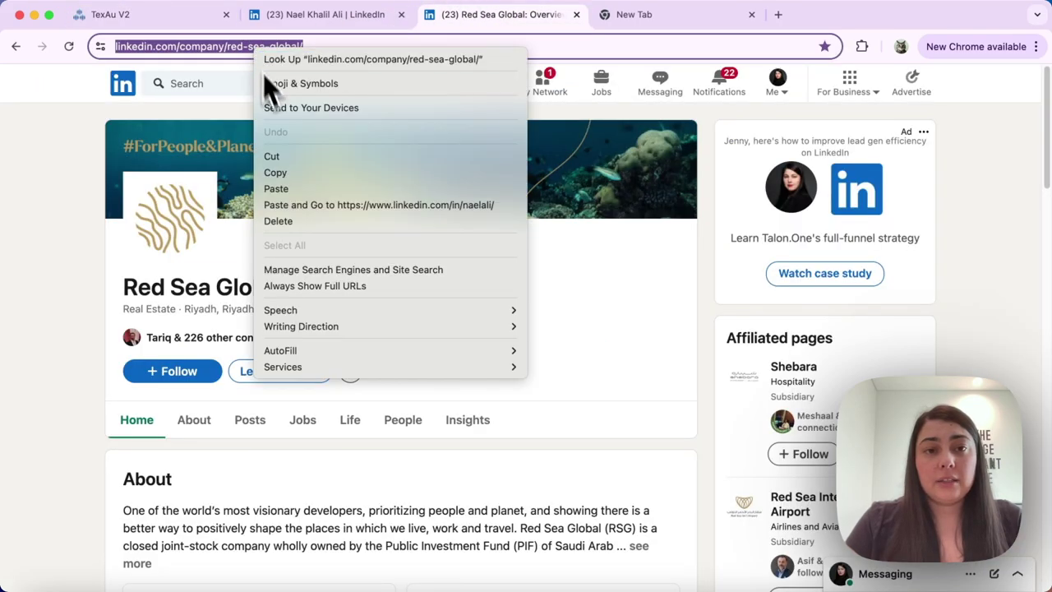
left_click(283, 172)
- Paste the URL into the LinkedIn Public Company URL field and run the scraper
left_click(122, 16)
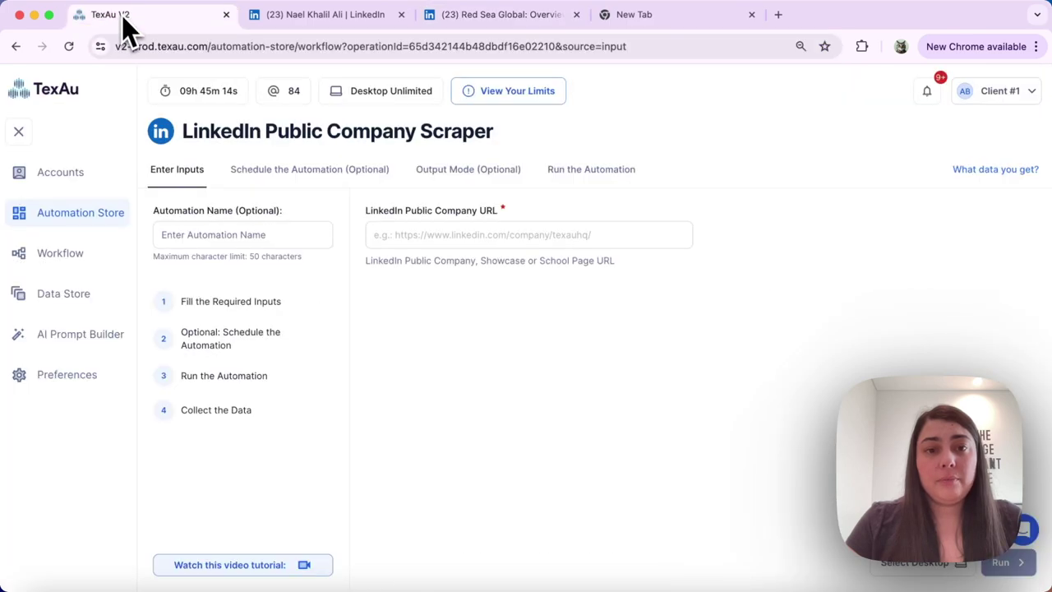
left_click(395, 236)
right_click(394, 238)
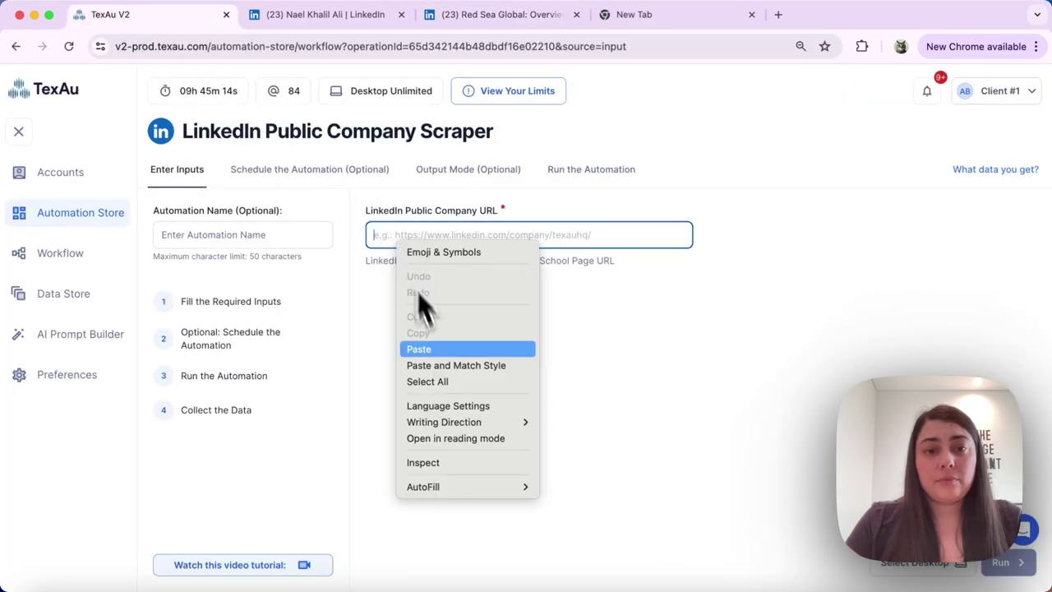
left_click(438, 353)
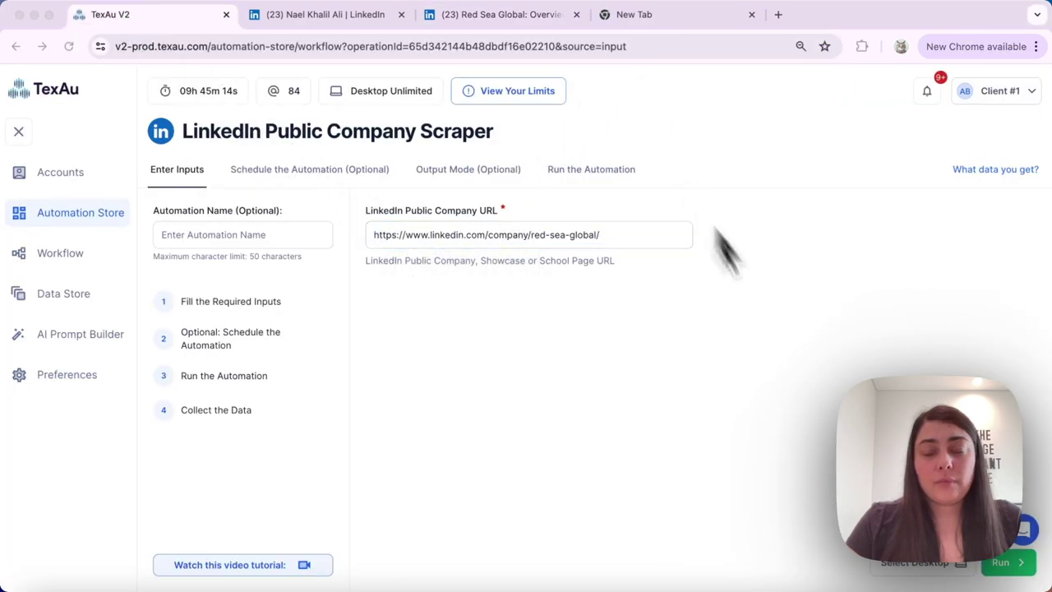
left_click(1017, 567)
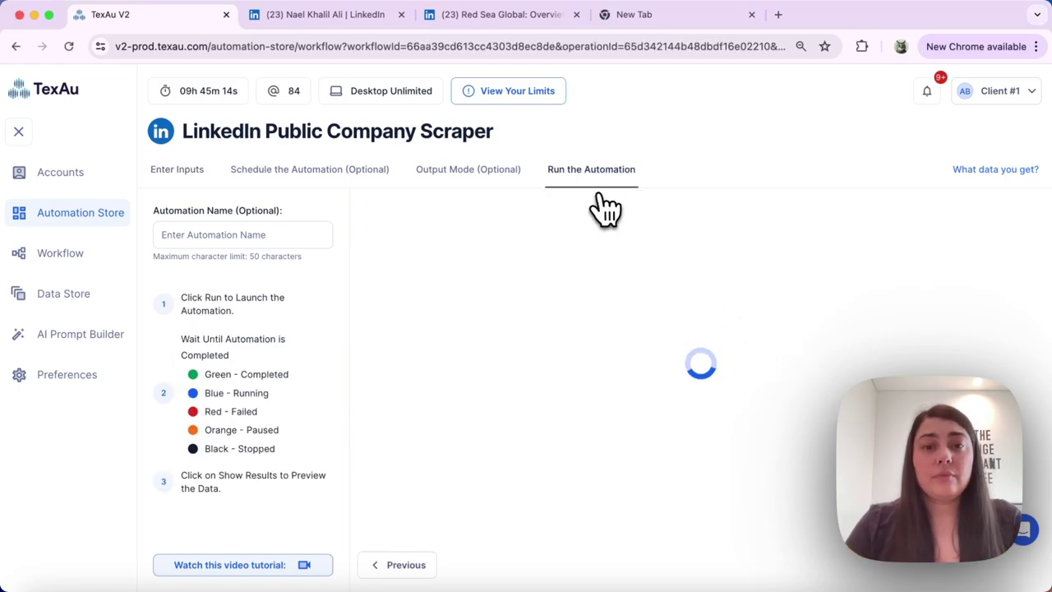
left_click(988, 173)
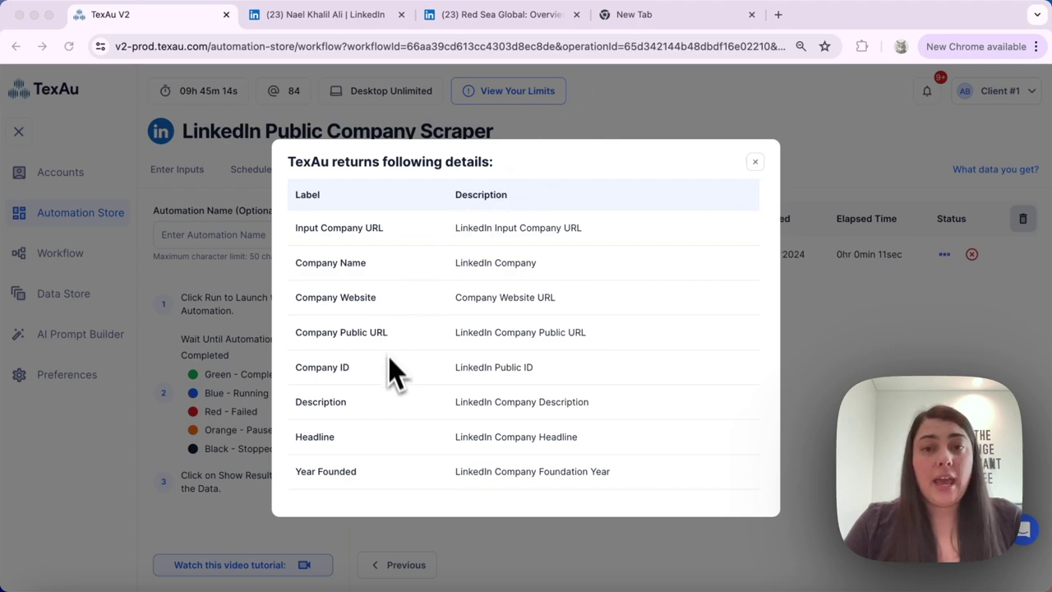
- Scroll through the returned company fields, from Company Name and Website onward, then close the list
scroll(395, 386, "down", 2)
scroll(395, 399, "down", 2)
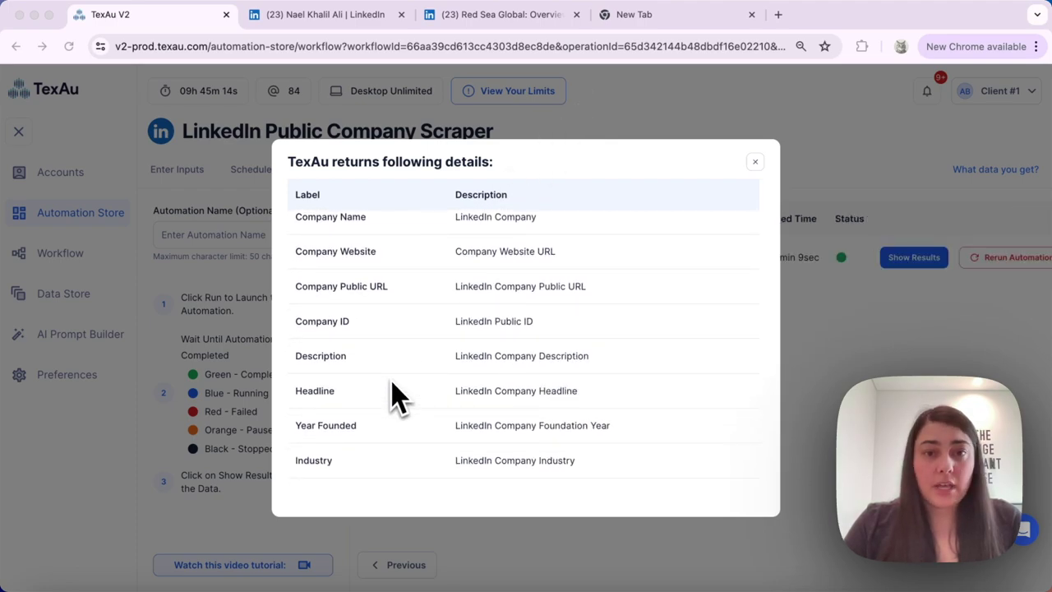
scroll(394, 398, "down", 4)
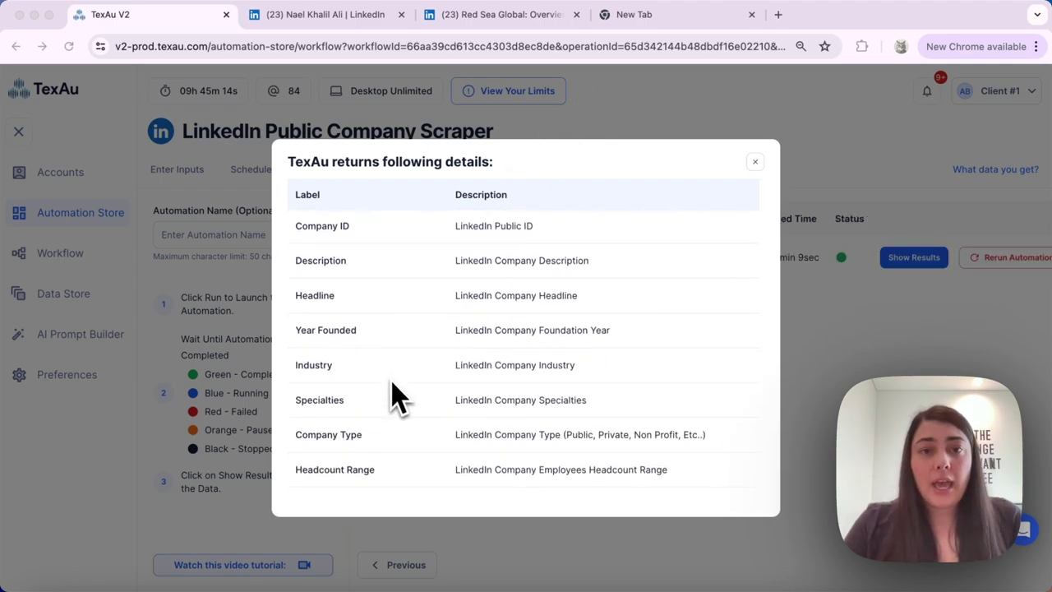
scroll(394, 398, "down", 4)
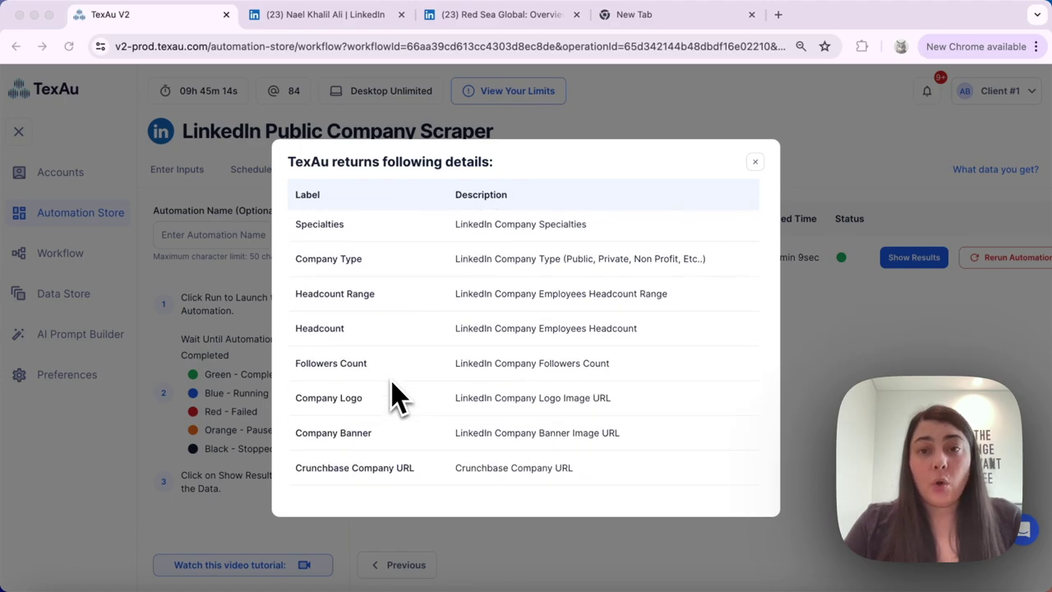
scroll(394, 398, "down", 3)
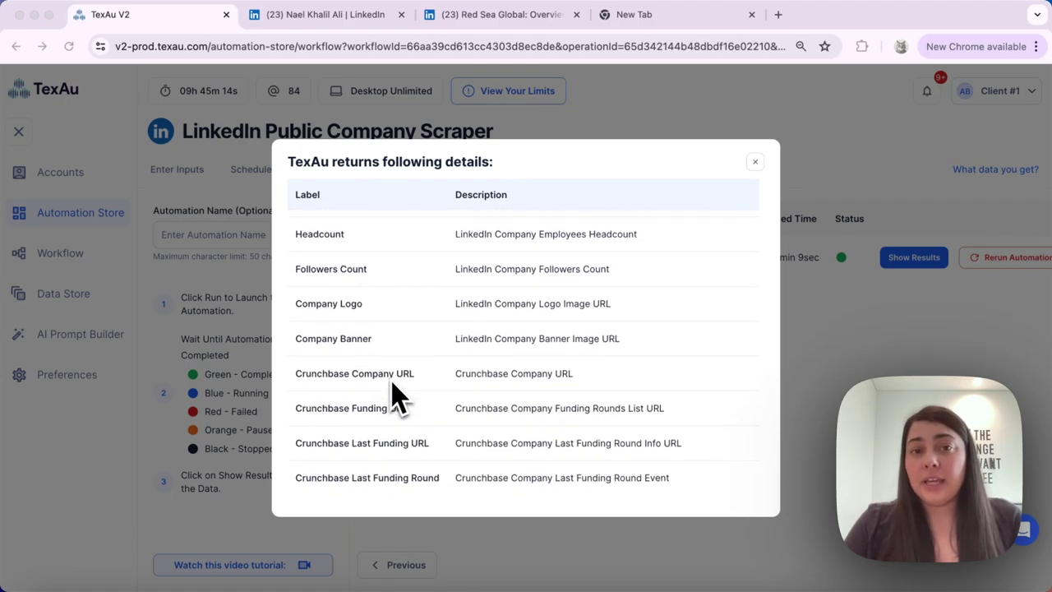
scroll(394, 399, "down", 1)
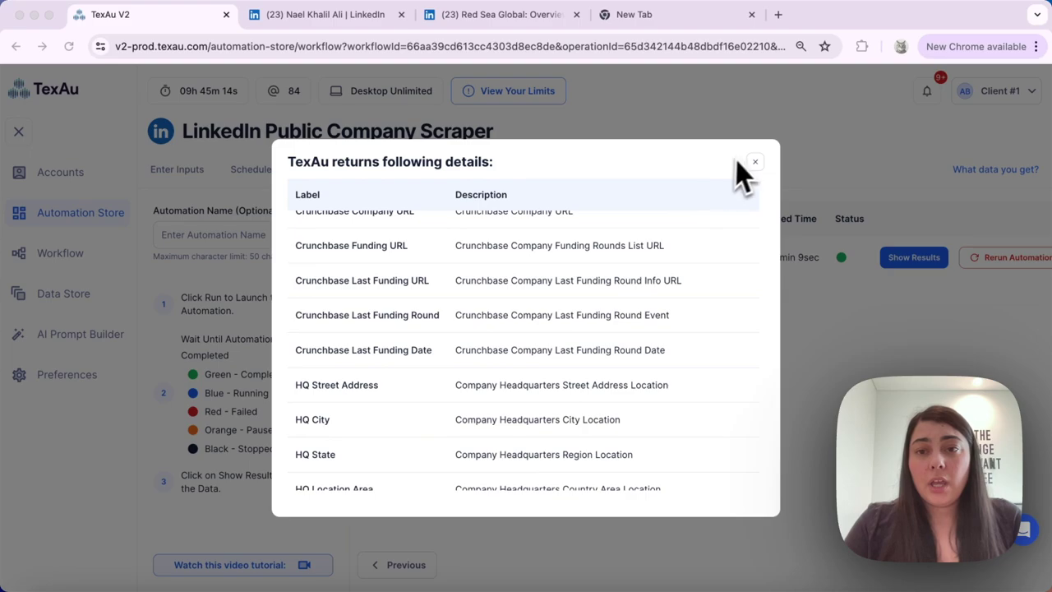
left_click(756, 162)
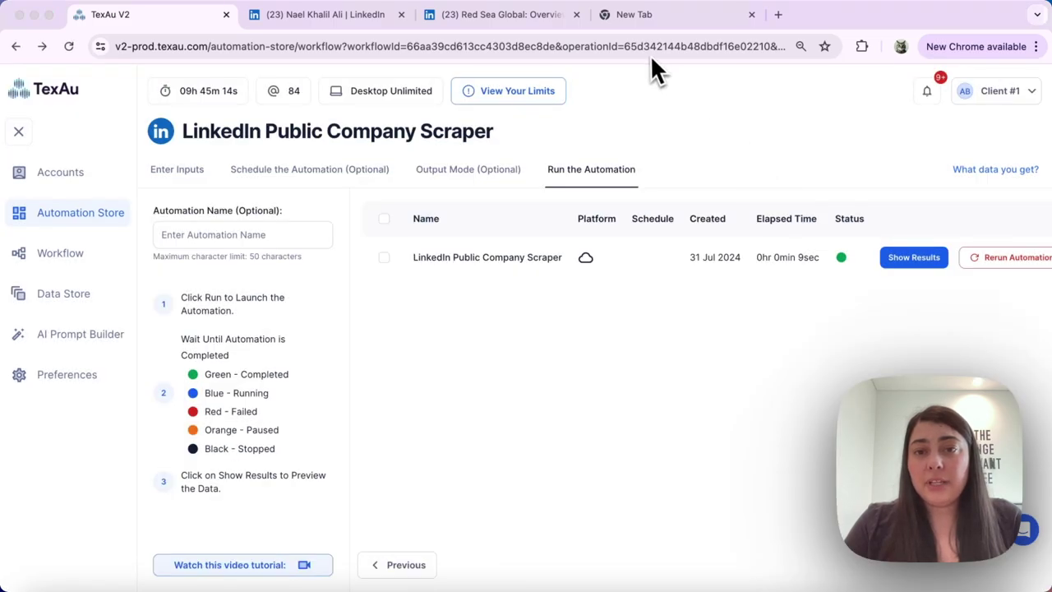
- Show Red Sea Global's results and scan columns like Real Estate, 5512 employees, 902623 followers
left_click(908, 262)
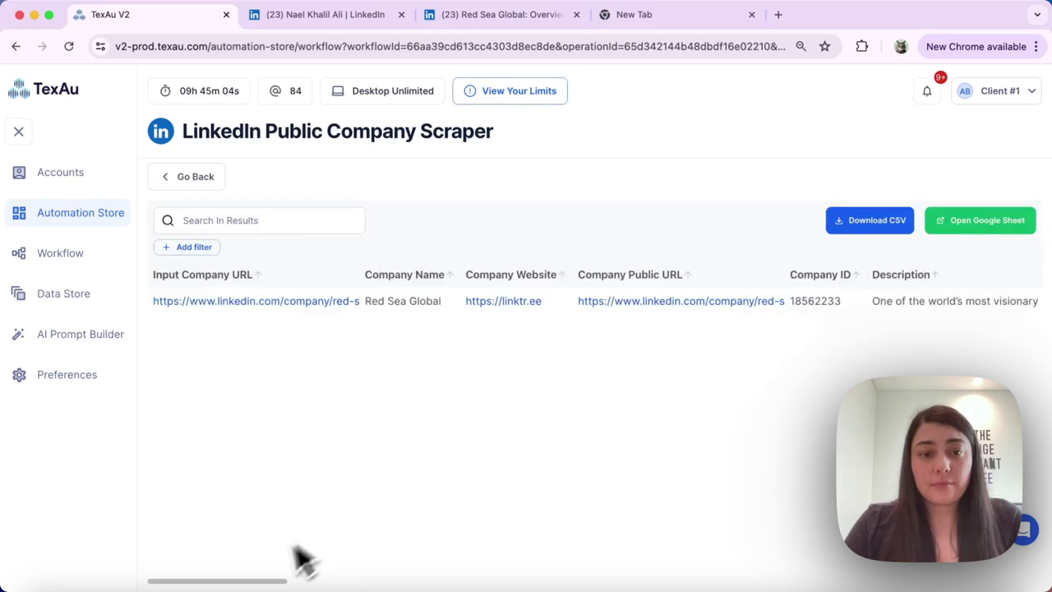
scroll(251, 585, "right", 2)
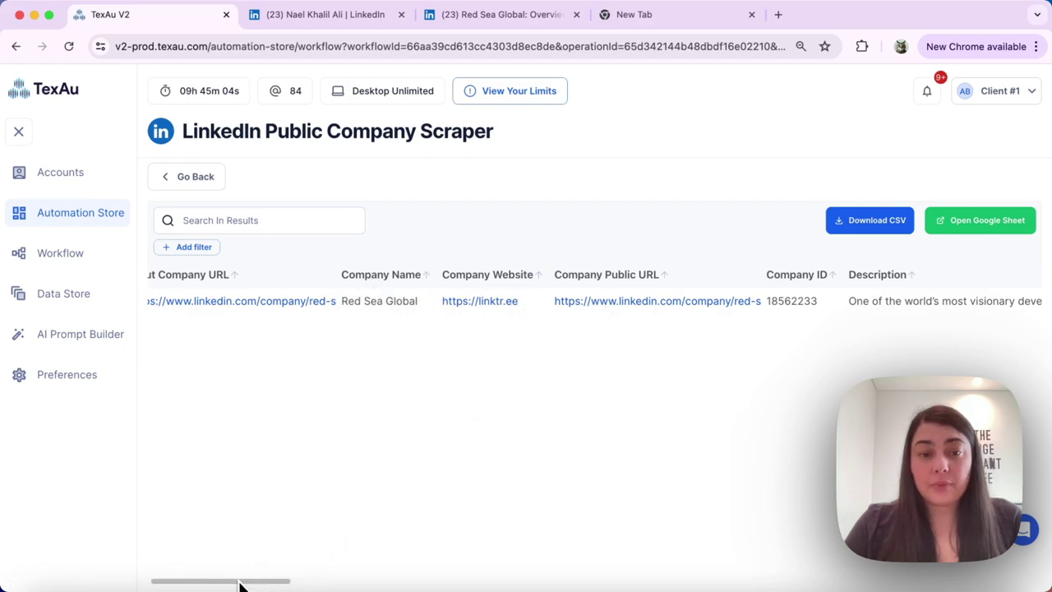
left_click_drag(238, 587, 394, 582)
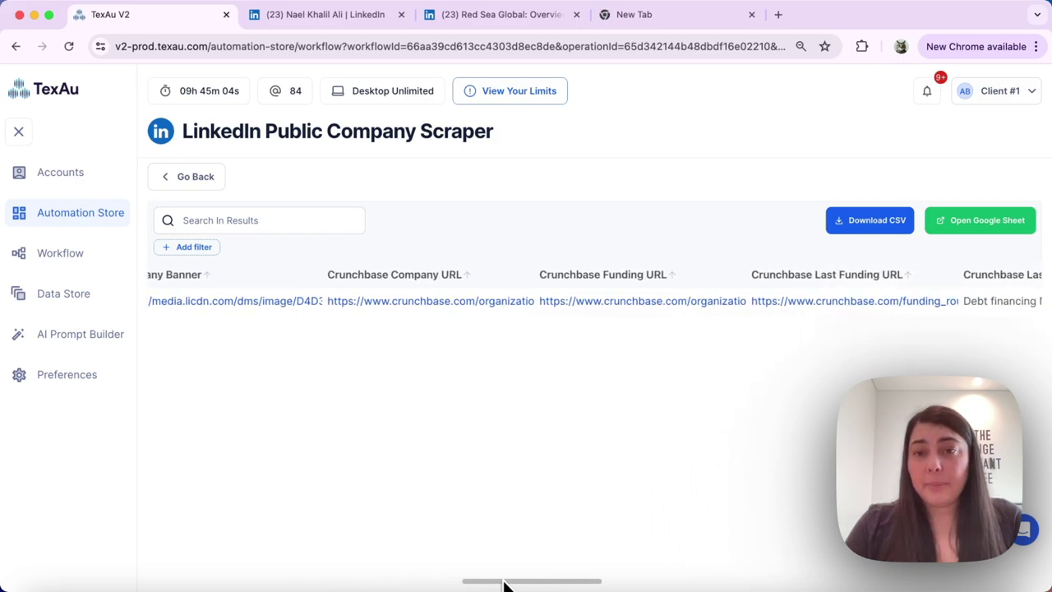
scroll(569, 583, "right", 8)
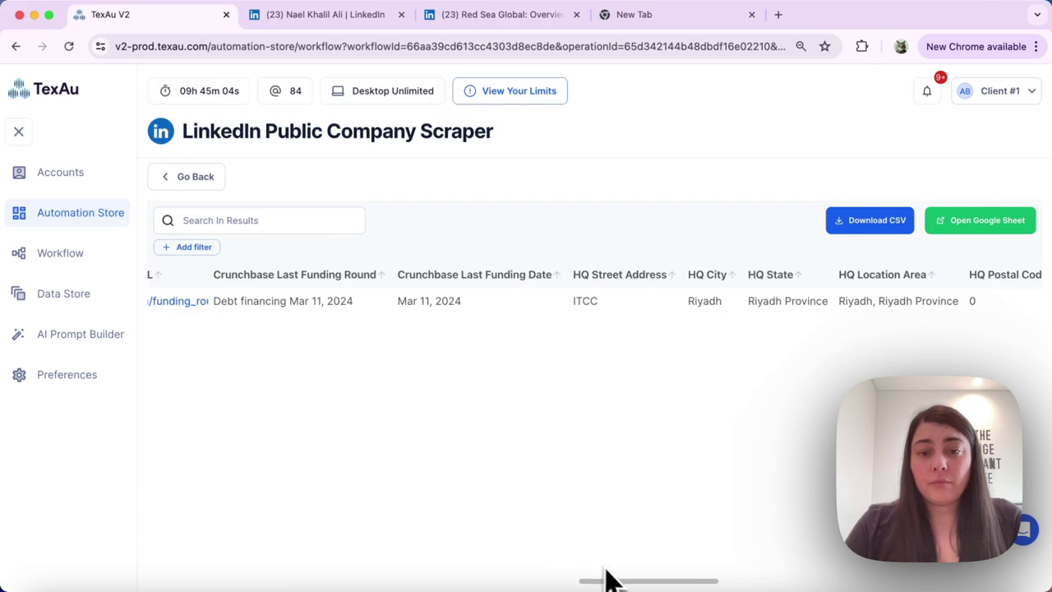
left_click_drag(611, 585, 356, 578)
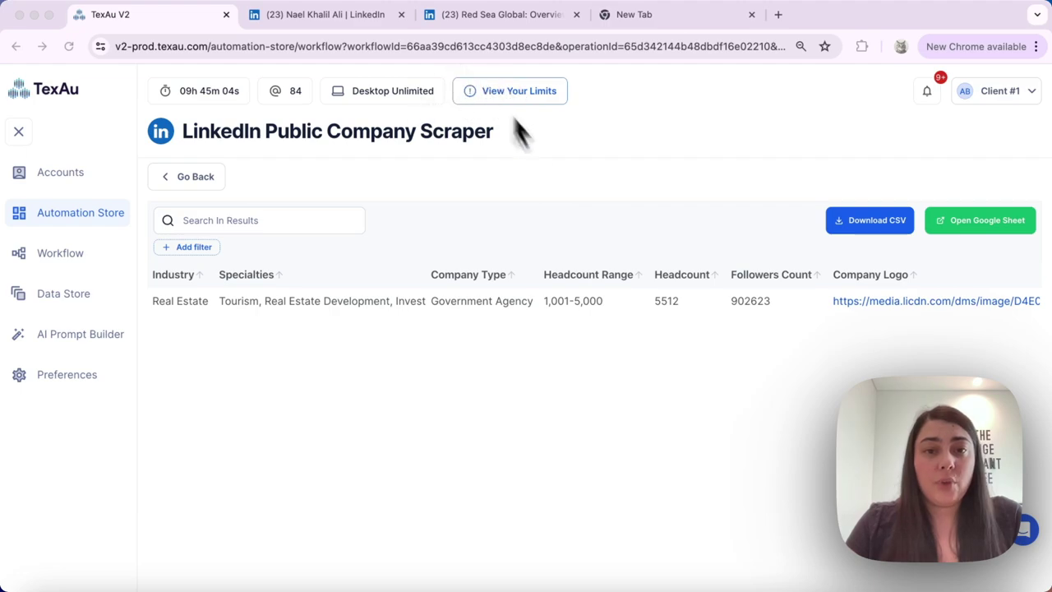
left_click(512, 90)
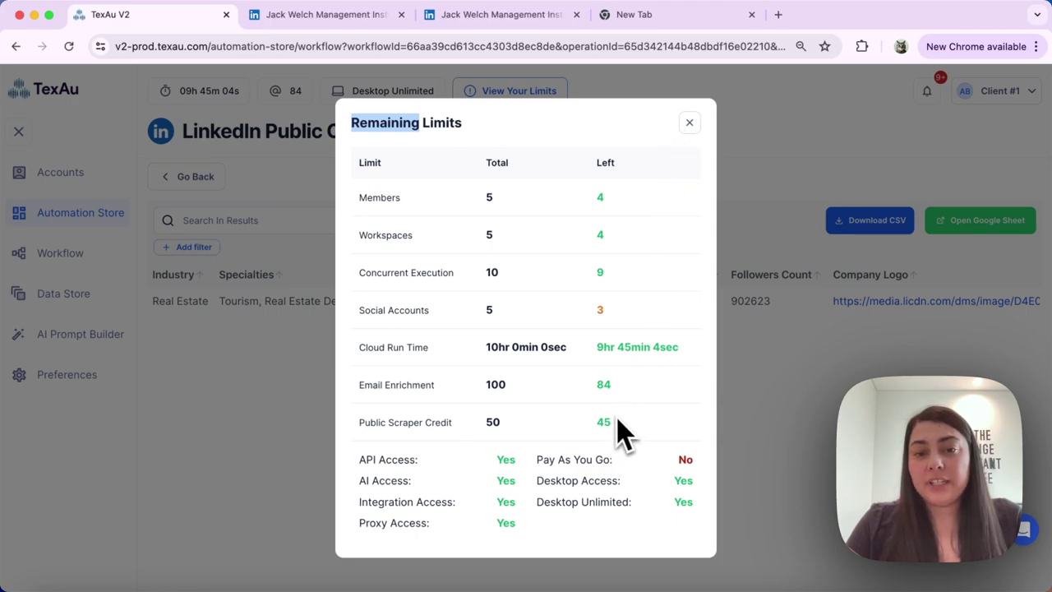
left_click(690, 123)
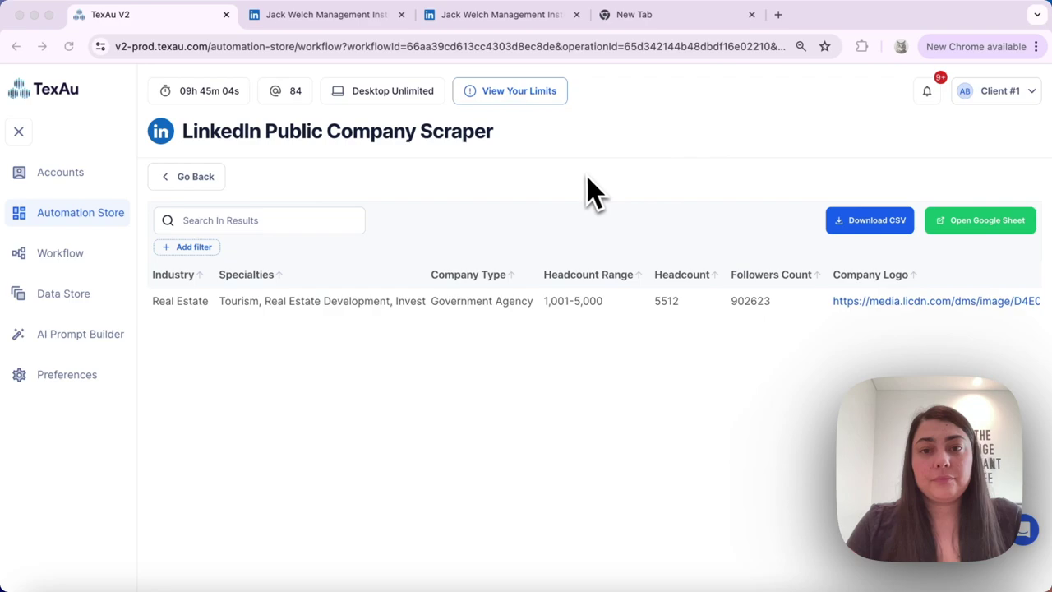